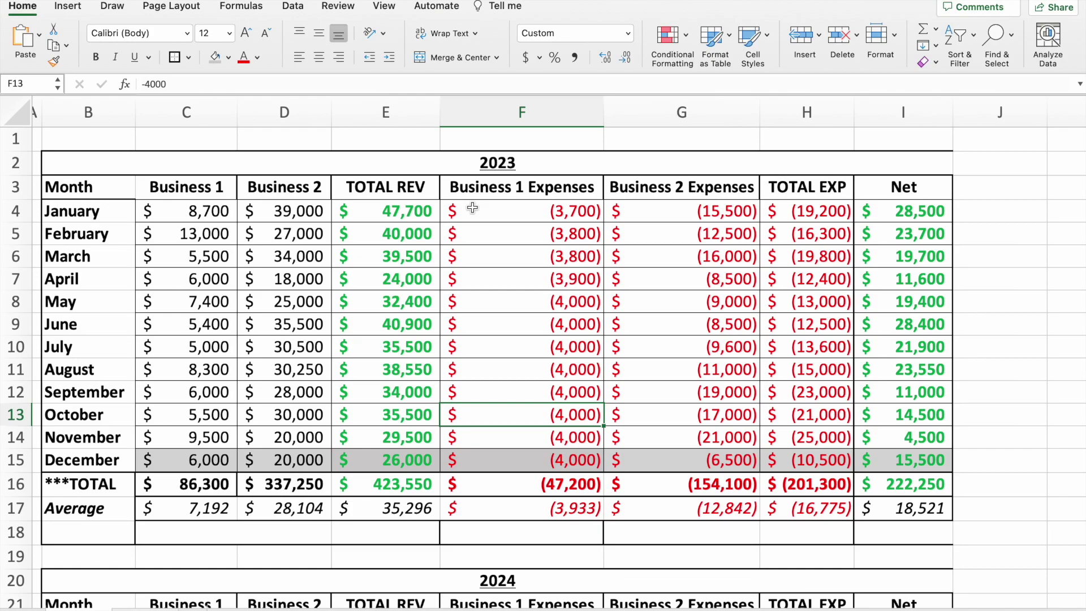
Inspect January's TOTAL REV formula, Business 1 Expenses value and Net formula
left_click(416, 214)
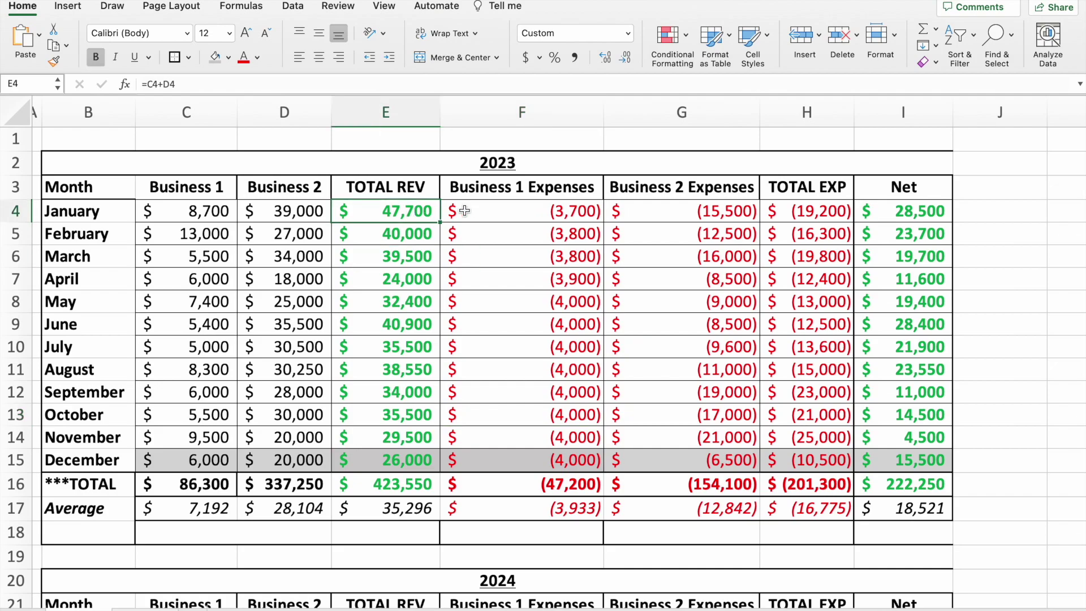
left_click(534, 213)
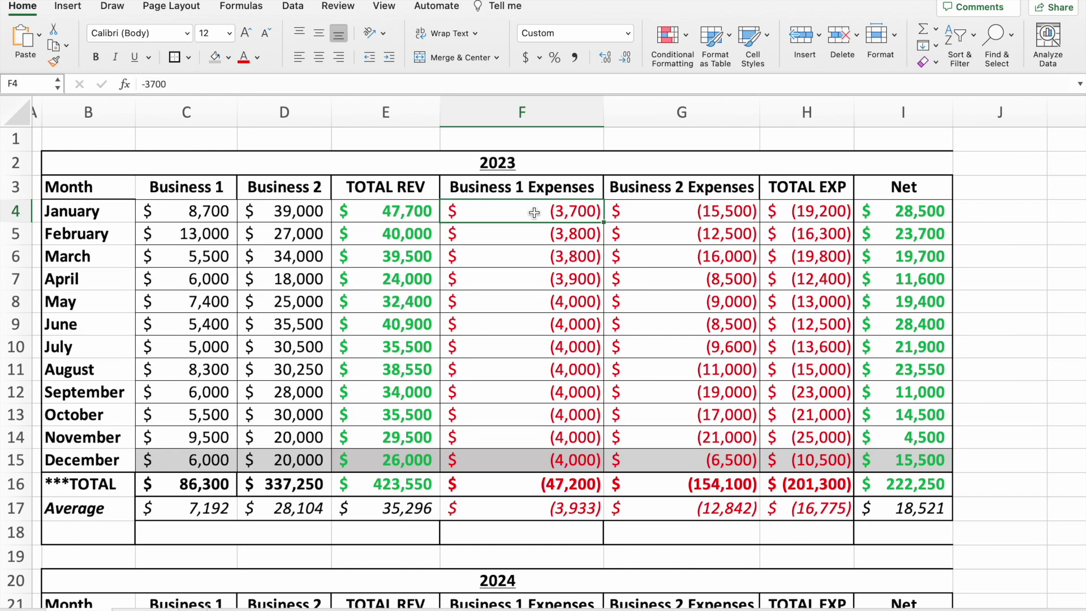
left_click(881, 208)
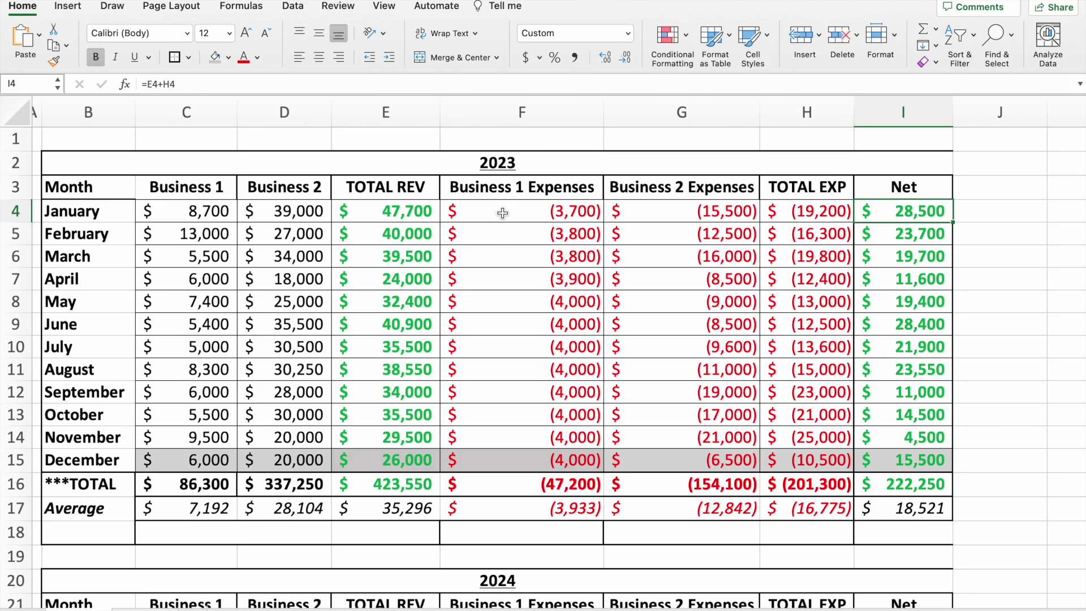
Scroll through the worksheet, then return to row 1 showing the 2023 table with December net $15,500
scroll(586, 466, "down", 10)
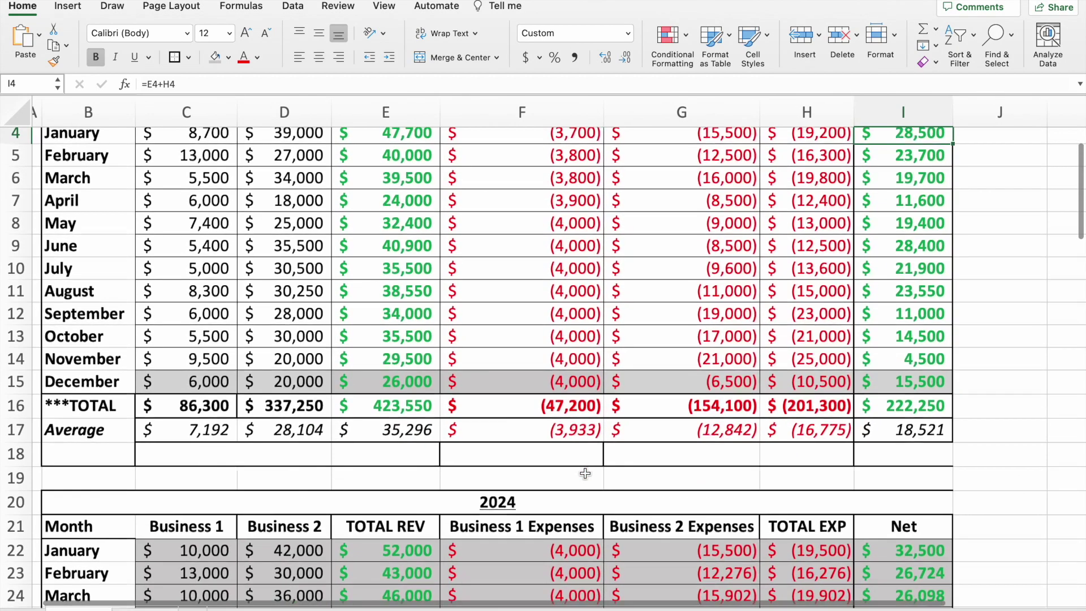
scroll(586, 474, "down", 4)
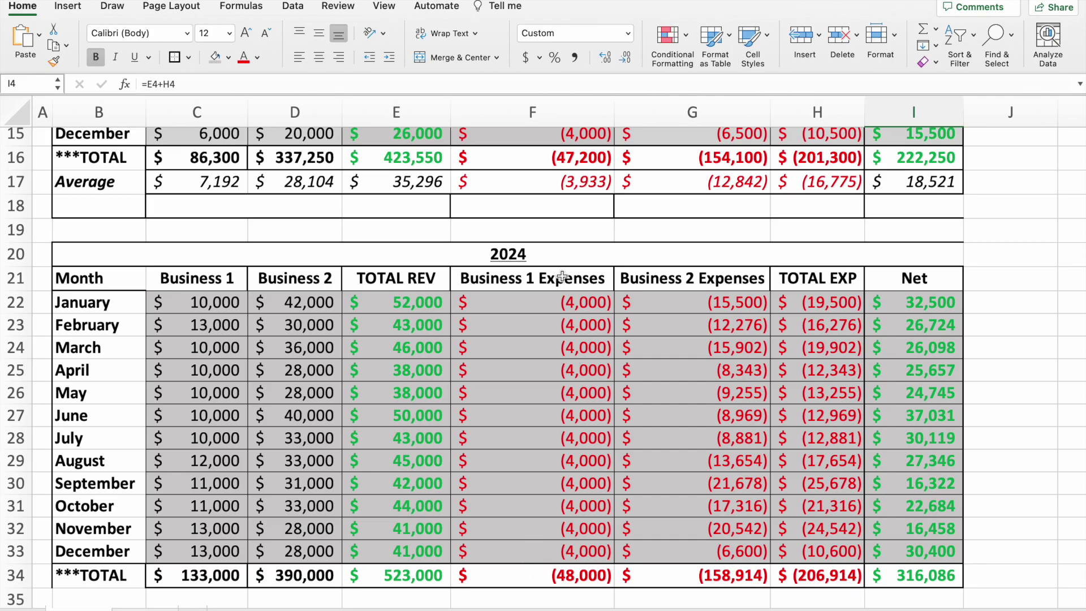
scroll(543, 316, "down", 2)
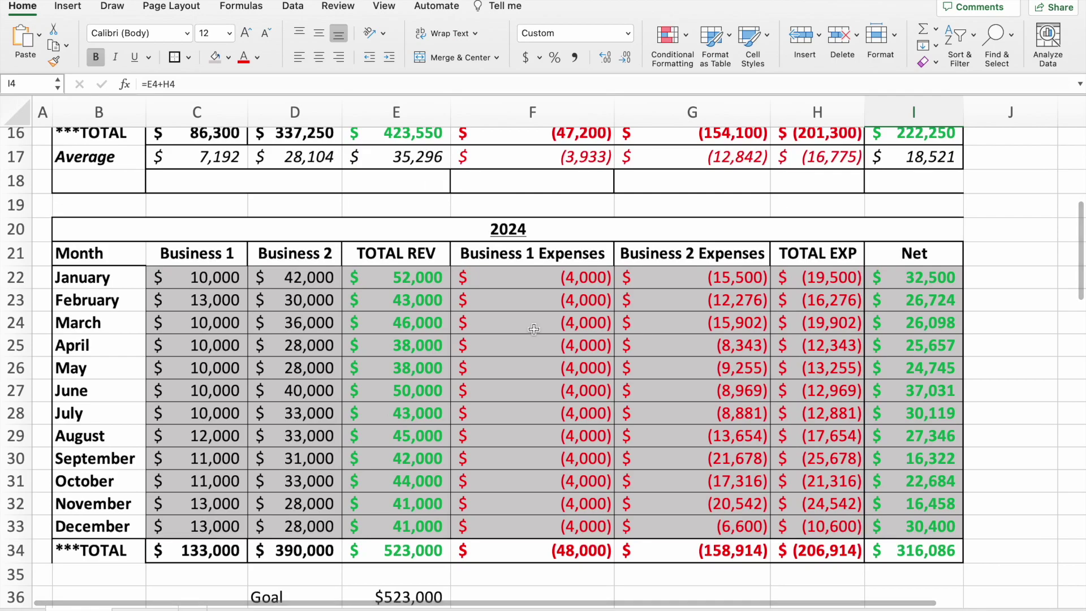
scroll(534, 329, "down", 2)
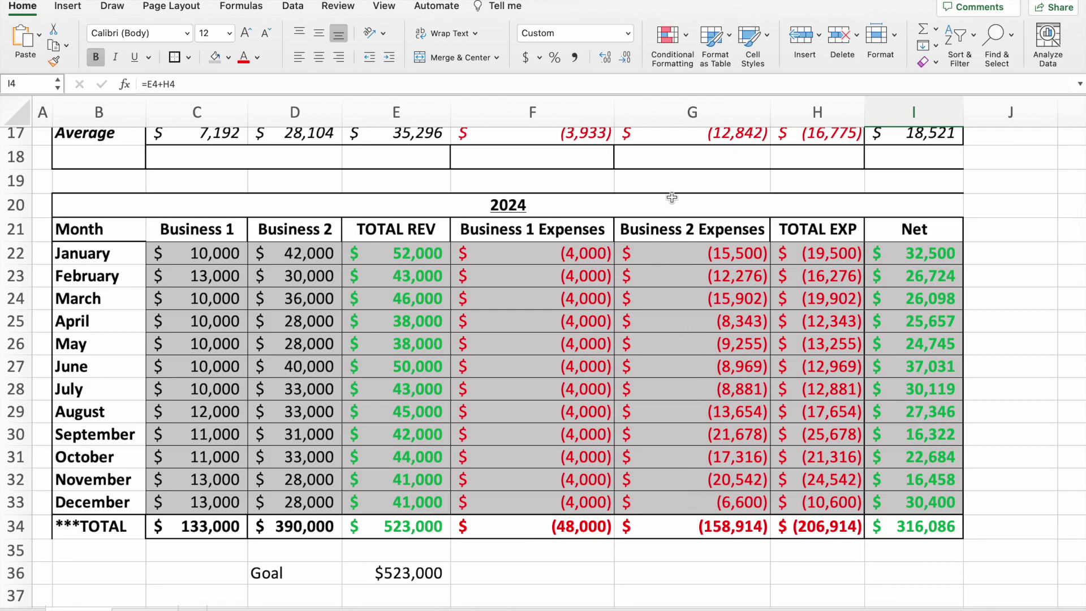
scroll(723, 313, "up", 8)
scroll(722, 313, "down", 3)
scroll(722, 313, "down", 6)
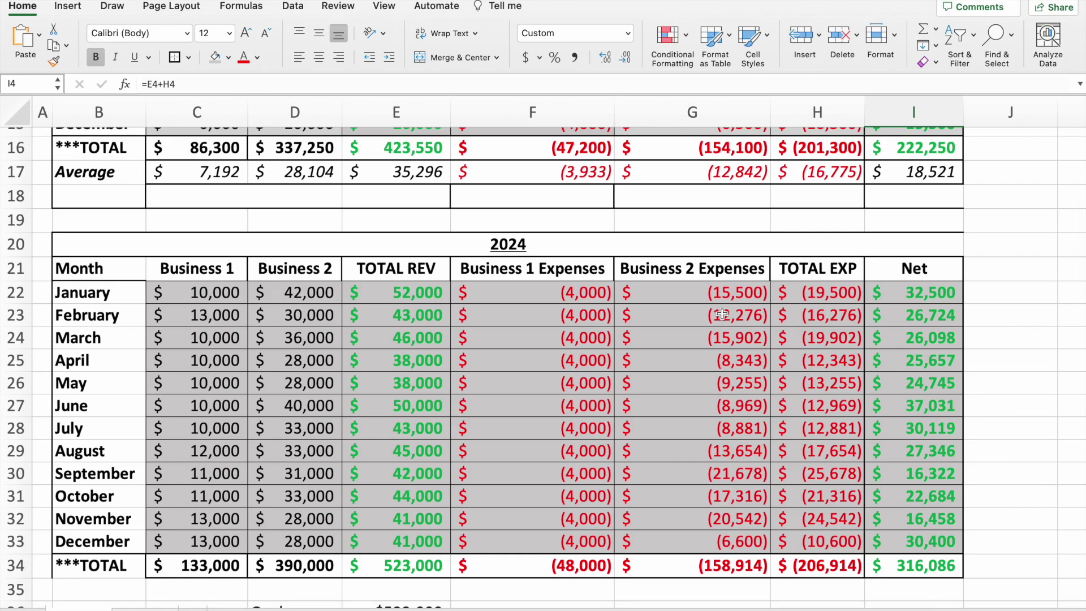
scroll(723, 315, "up", 2)
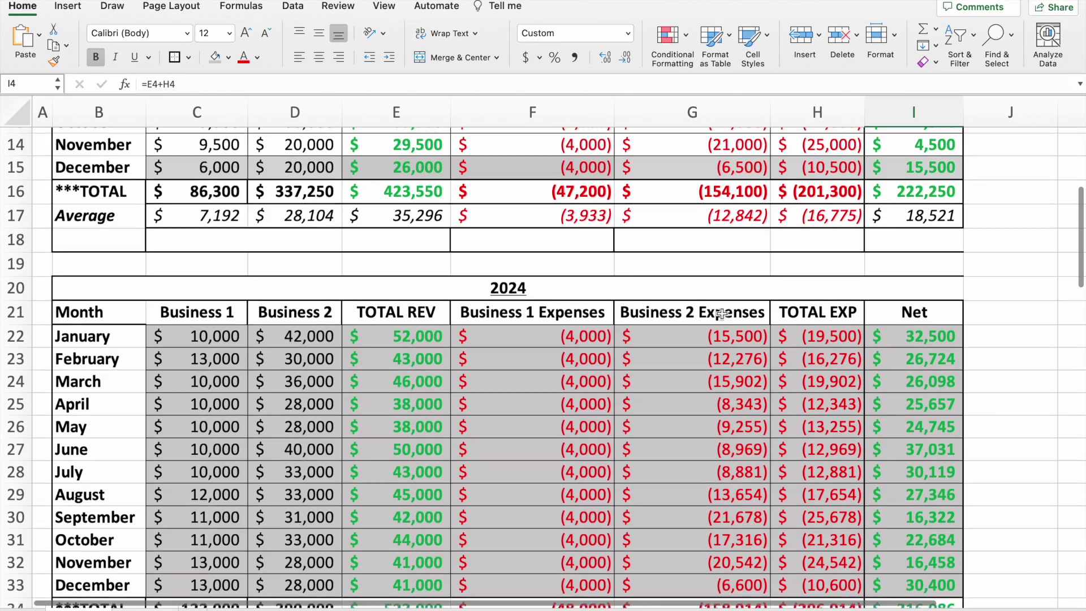
scroll(722, 314, "down", 2)
scroll(723, 315, "up", 7)
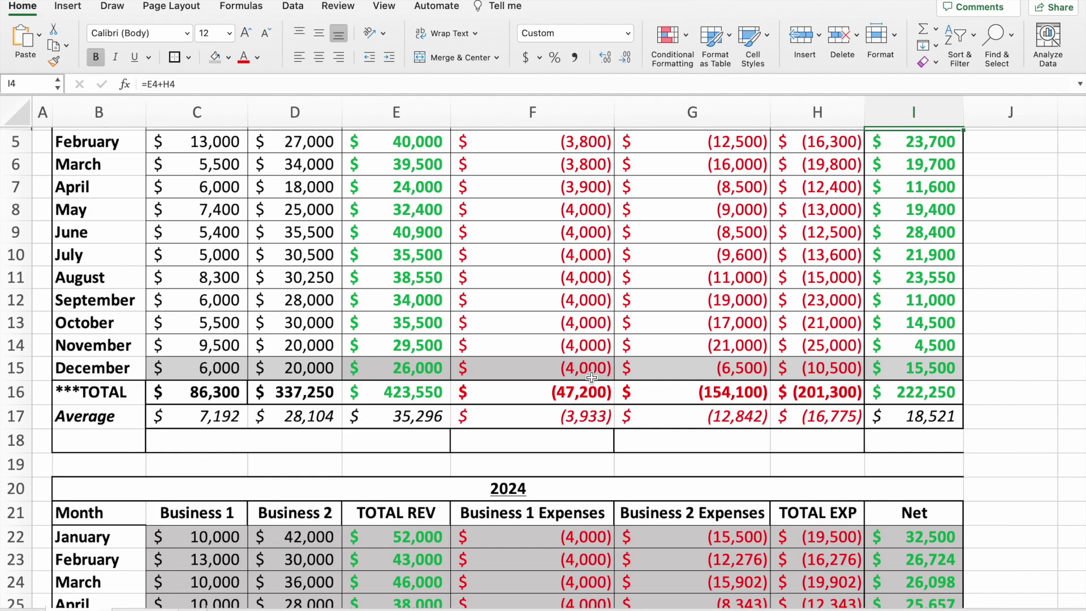
scroll(592, 377, "down", 3)
scroll(592, 377, "right", 2)
scroll(591, 377, "down", 9)
scroll(592, 377, "left", 1)
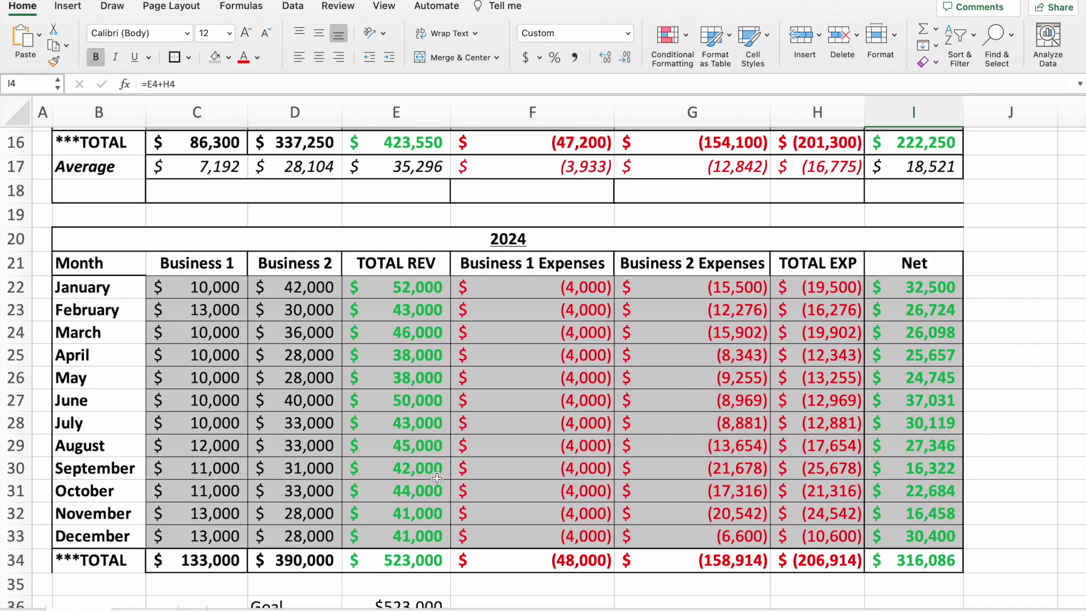
scroll(437, 478, "up", 2)
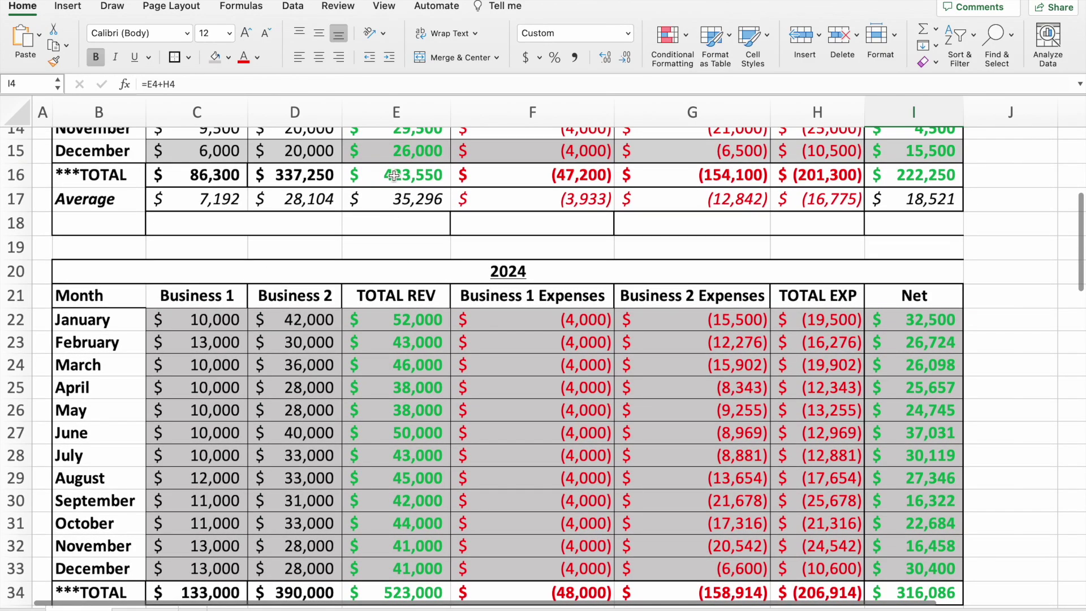
scroll(395, 175, "up", 2)
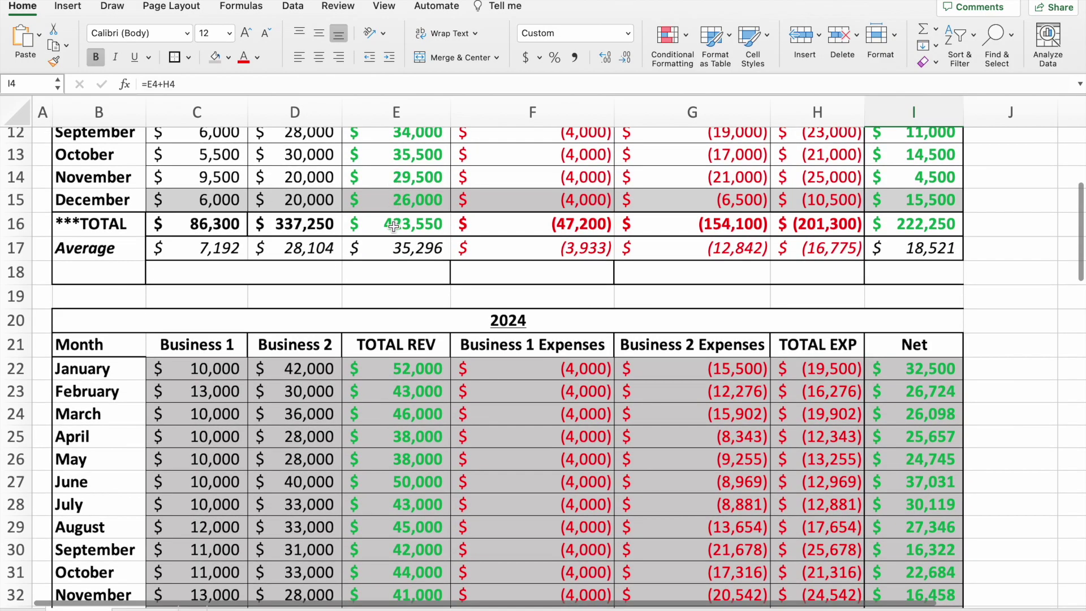
scroll(399, 265, "down", 6)
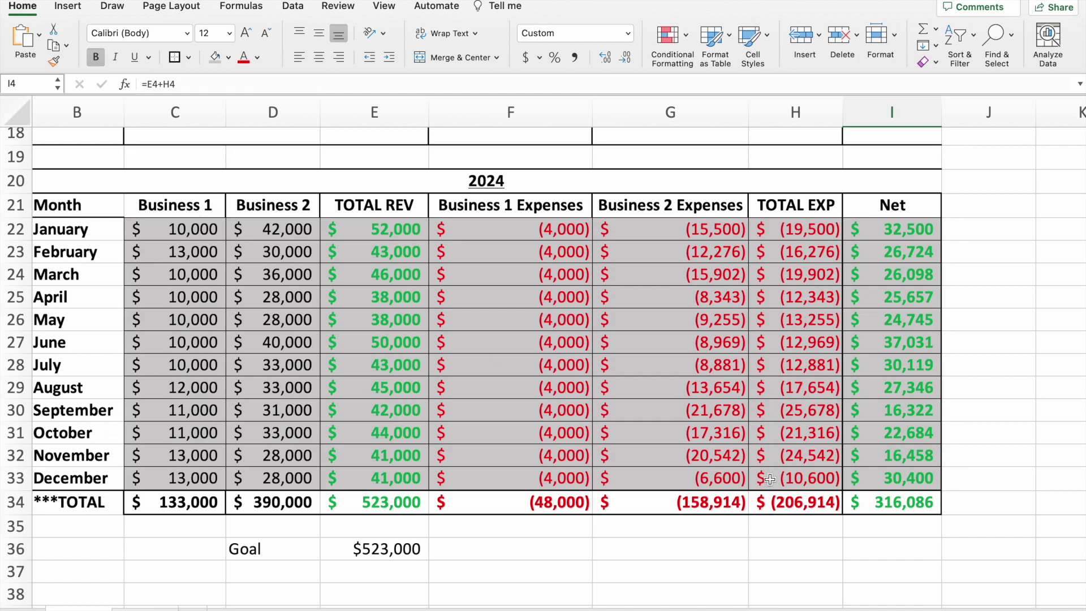
scroll(770, 479, "up", 2)
scroll(770, 479, "left", 1)
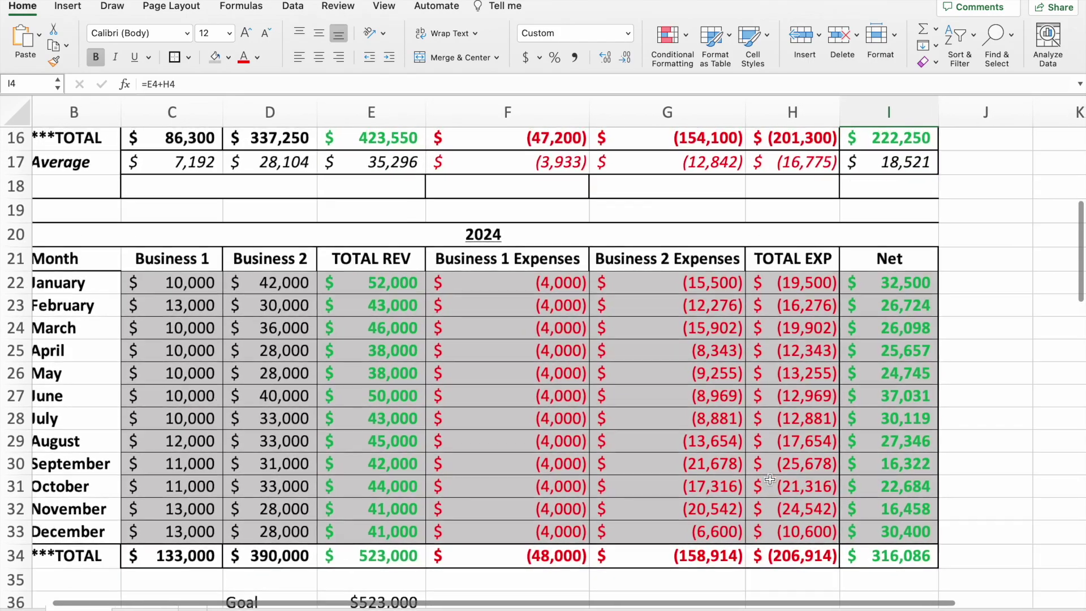
scroll(770, 479, "up", 1)
scroll(770, 480, "down", 1)
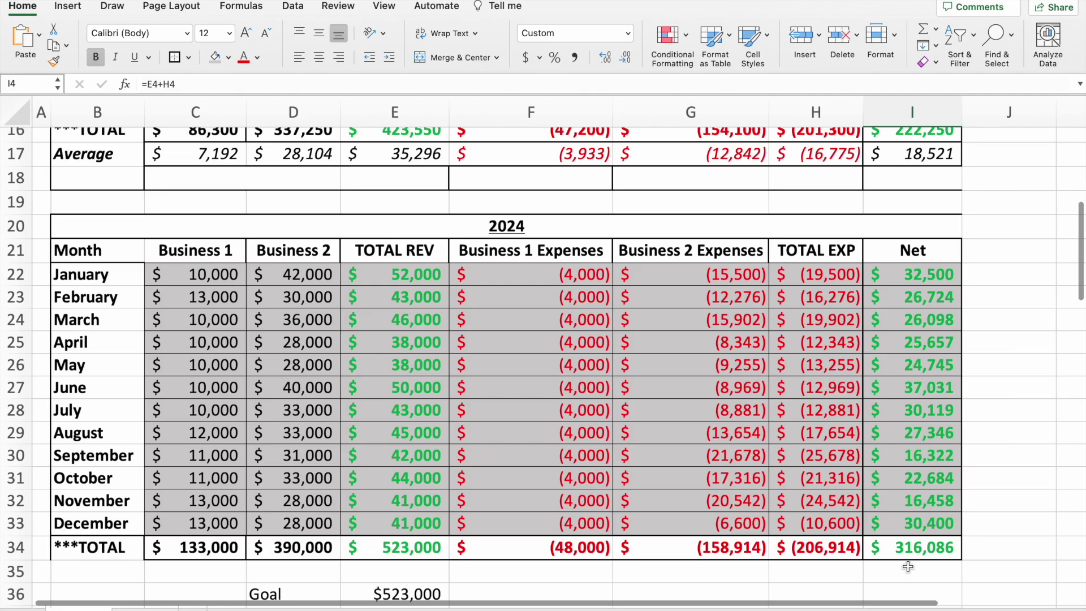
scroll(900, 200, "up", 1)
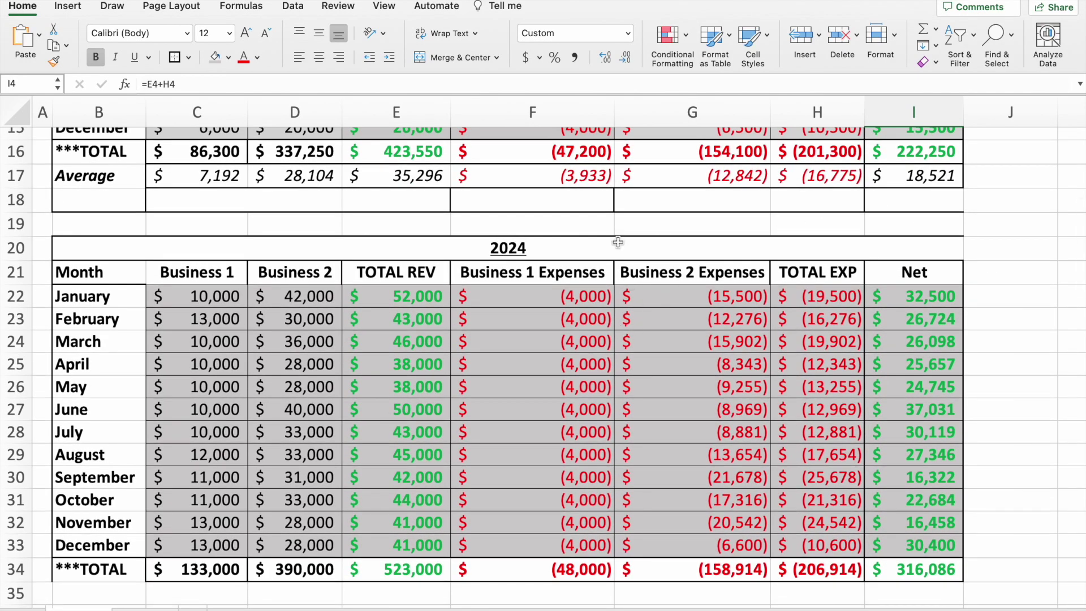
scroll(618, 242, "up", 5)
scroll(618, 242, "up", 4)
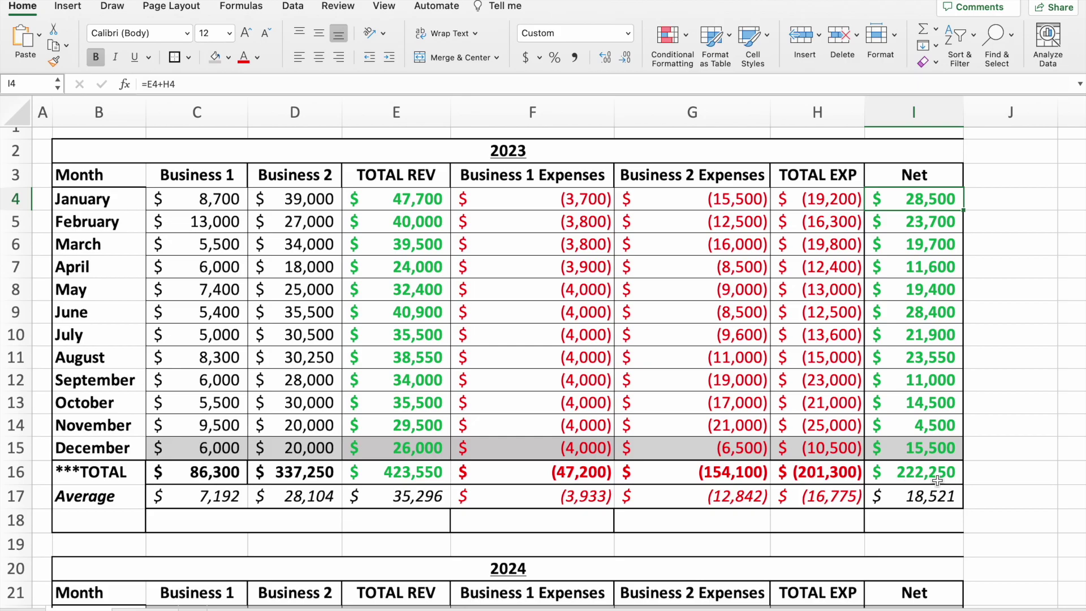
scroll(942, 483, "down", 10)
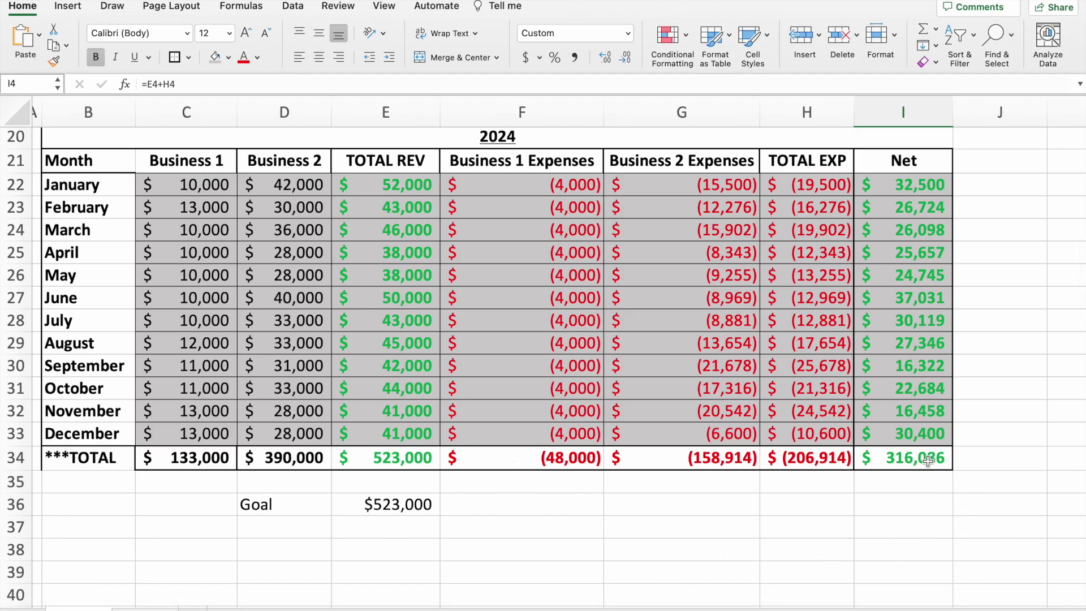
scroll(483, 504, "up", 10)
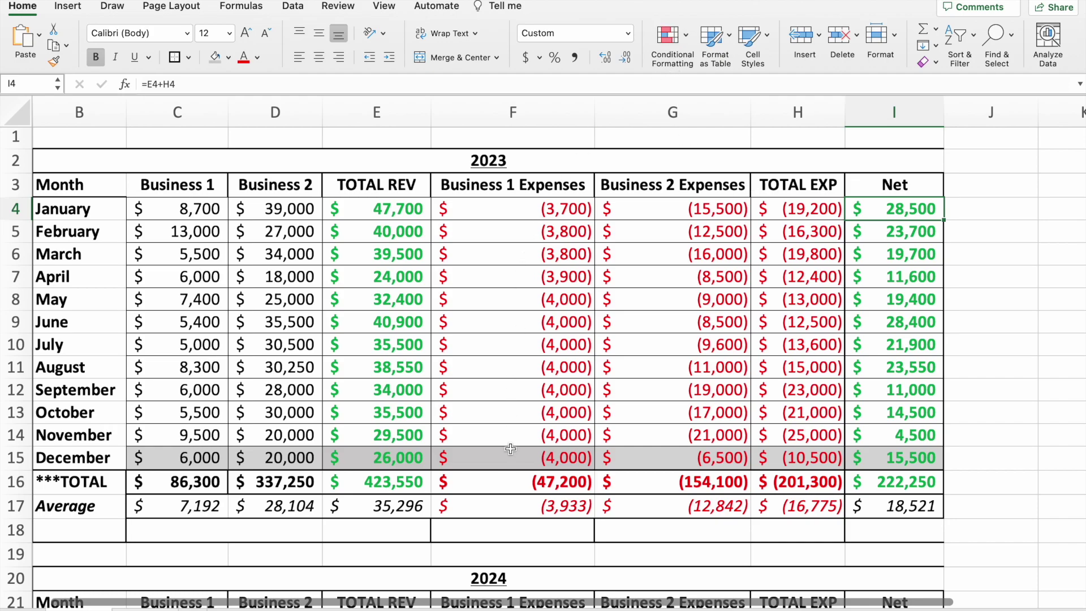
Scroll down to rows 14–34 so the 2024 table shows December net $30,400 and its TOTAL row
scroll(511, 448, "down", 2)
scroll(527, 340, "right", 1)
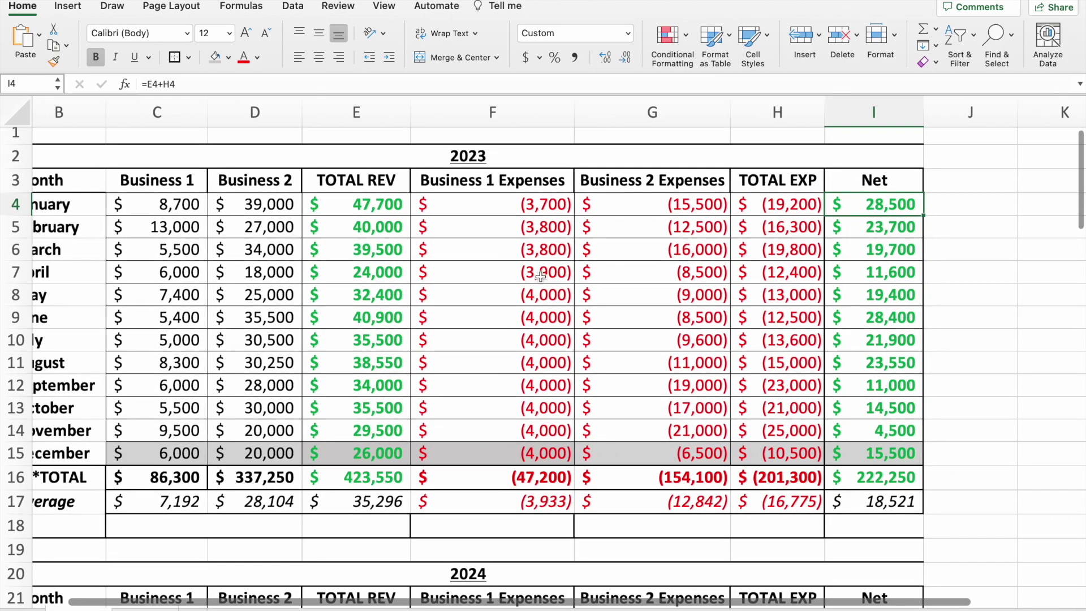
scroll(623, 336, "down", 2)
scroll(623, 336, "left", 2)
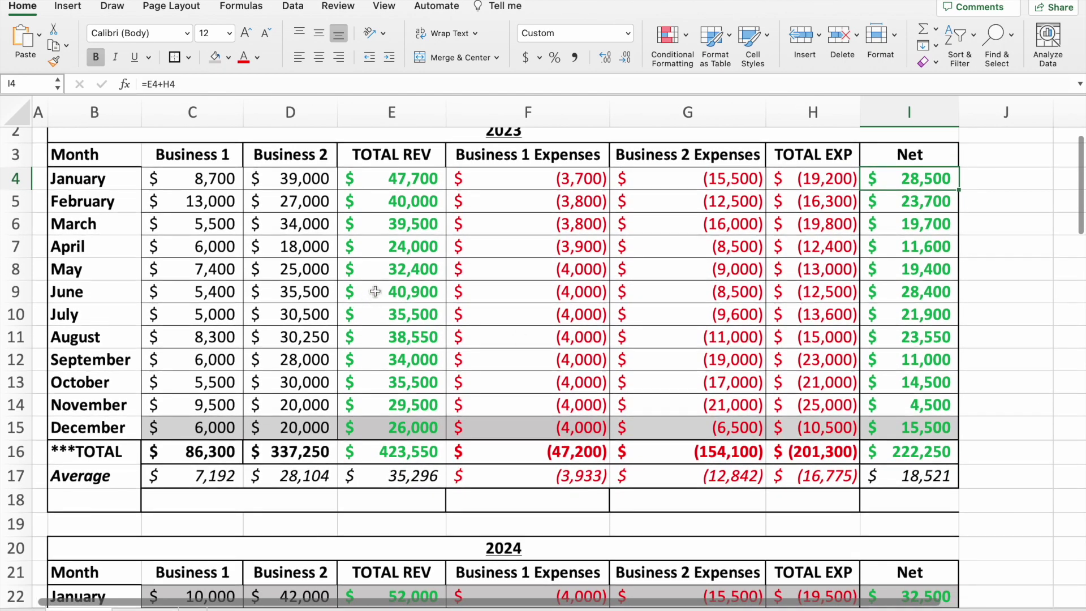
scroll(421, 319, "up", 2)
scroll(421, 320, "left", 1)
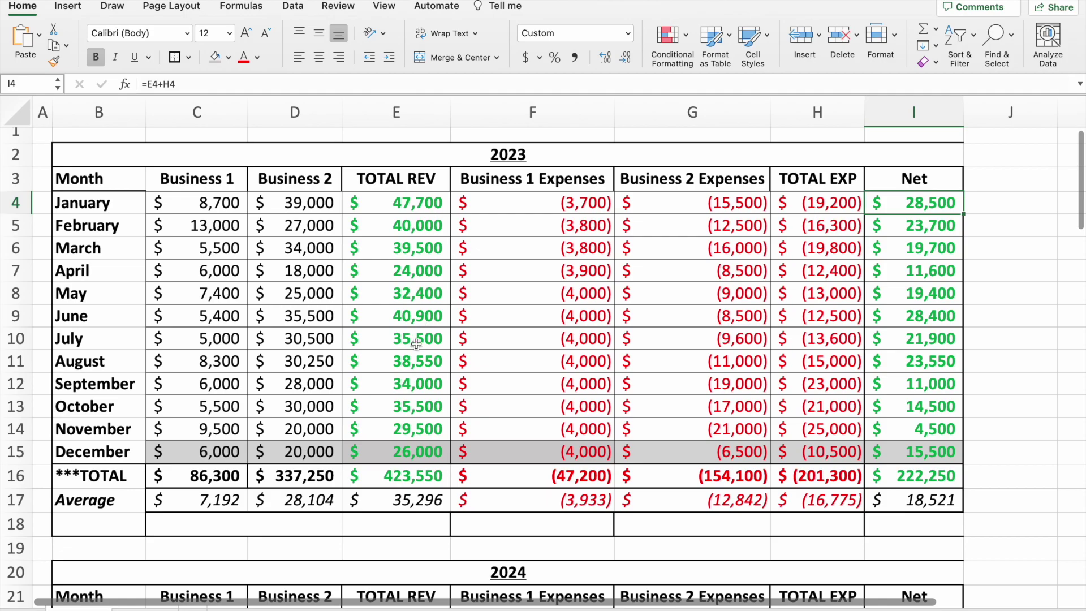
scroll(416, 342, "down", 1)
scroll(414, 346, "up", 2)
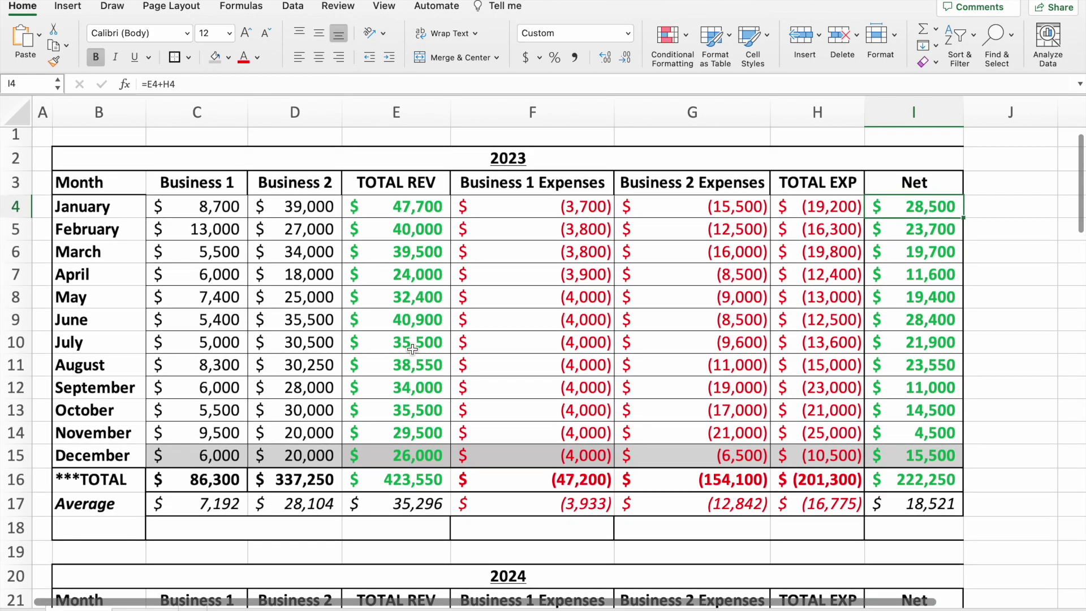
scroll(412, 349, "down", 3)
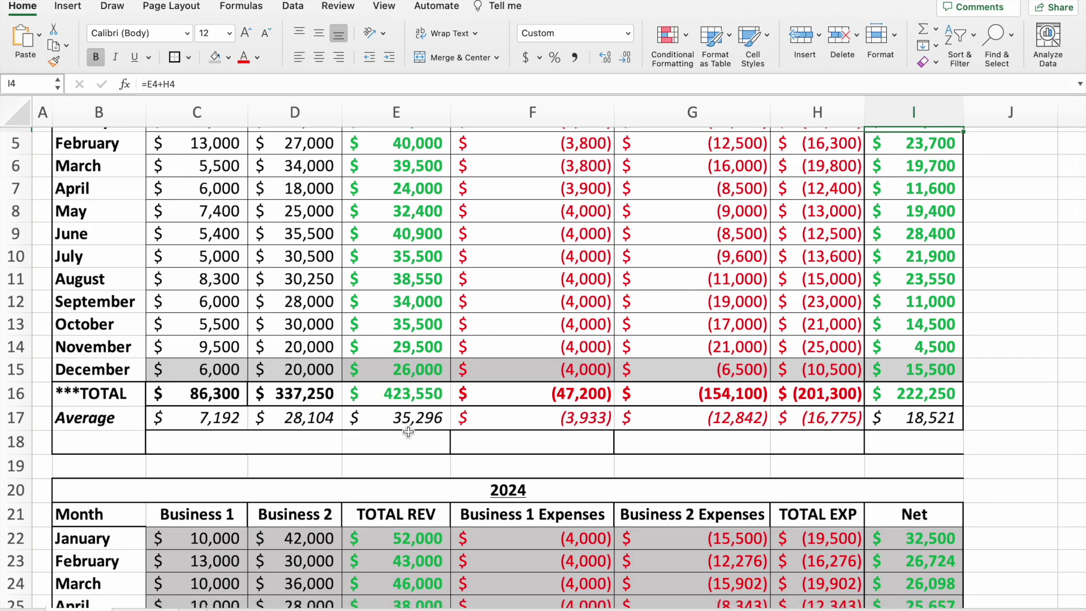
scroll(482, 327, "down", 2)
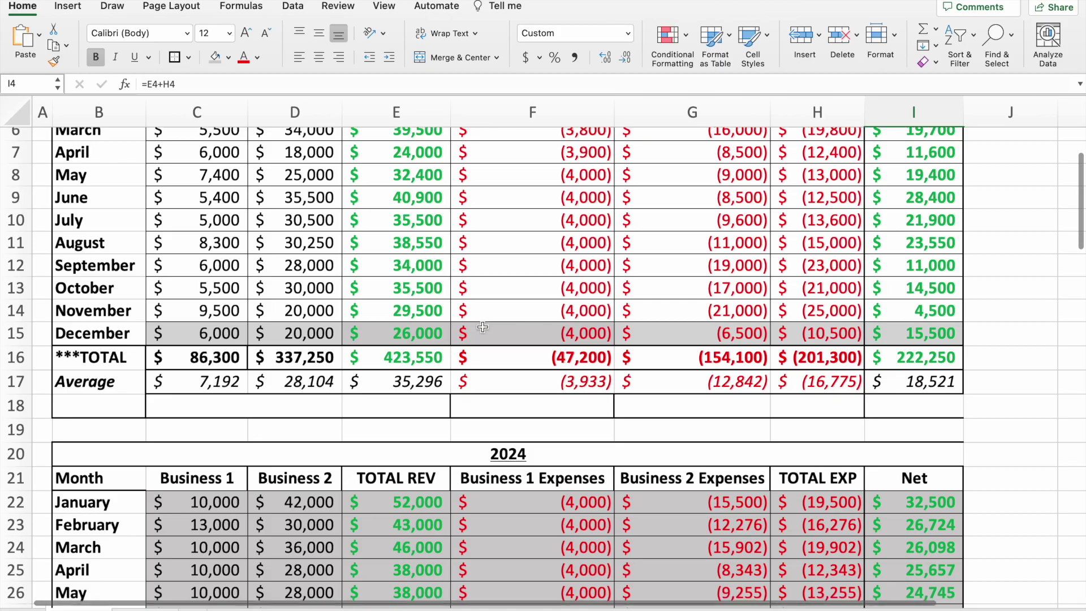
scroll(483, 327, "down", 8)
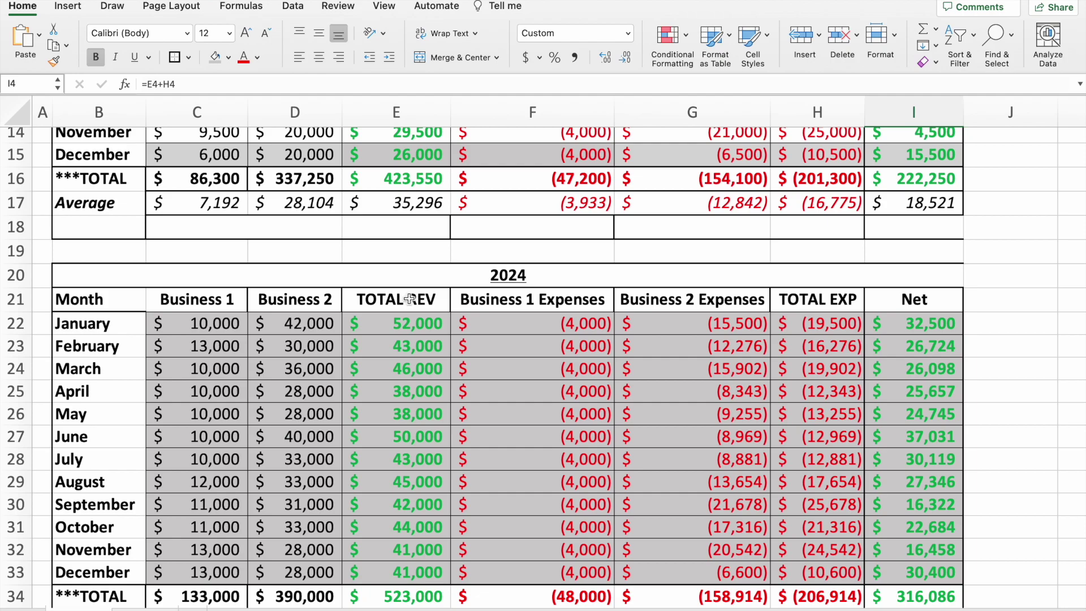
scroll(894, 199, "up", 2)
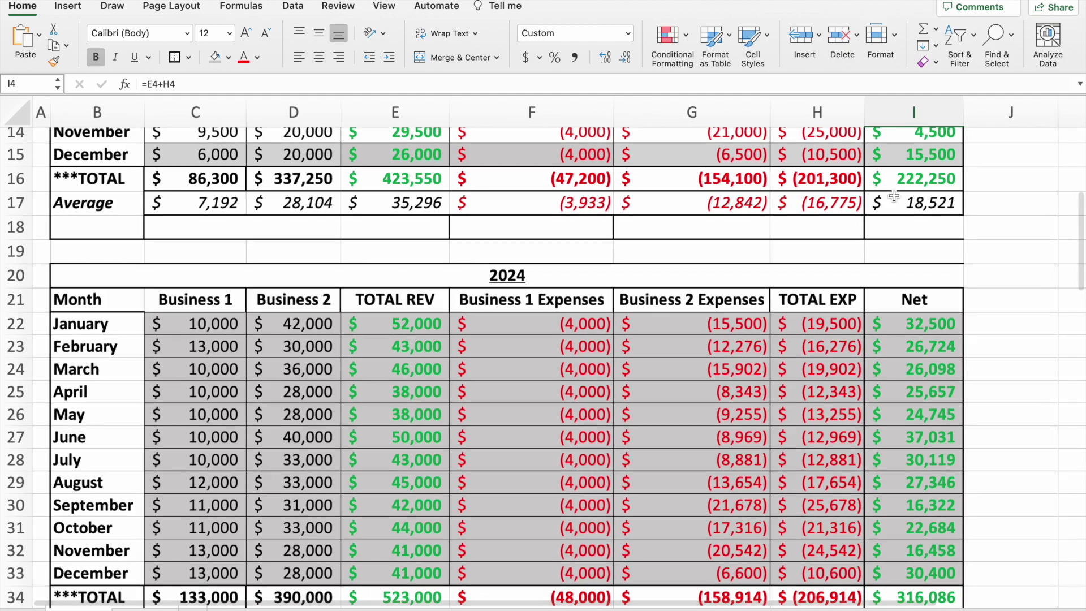
scroll(894, 199, "up", 5)
scroll(894, 195, "right", 1)
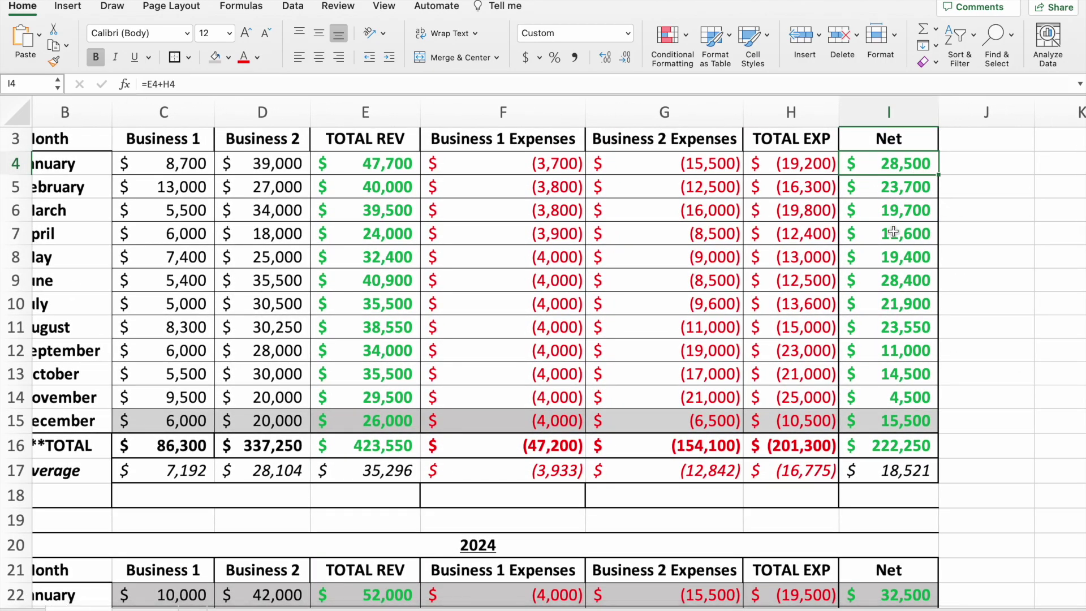
scroll(895, 231, "up", 2)
scroll(894, 231, "left", 1)
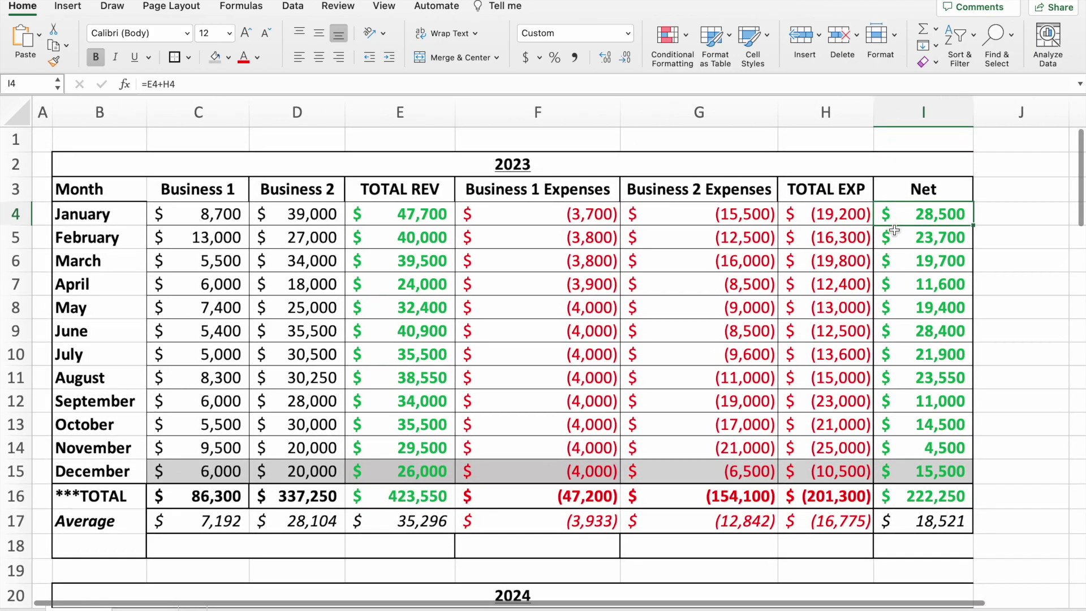
scroll(897, 226, "right", 1)
scroll(900, 277, "left", 1)
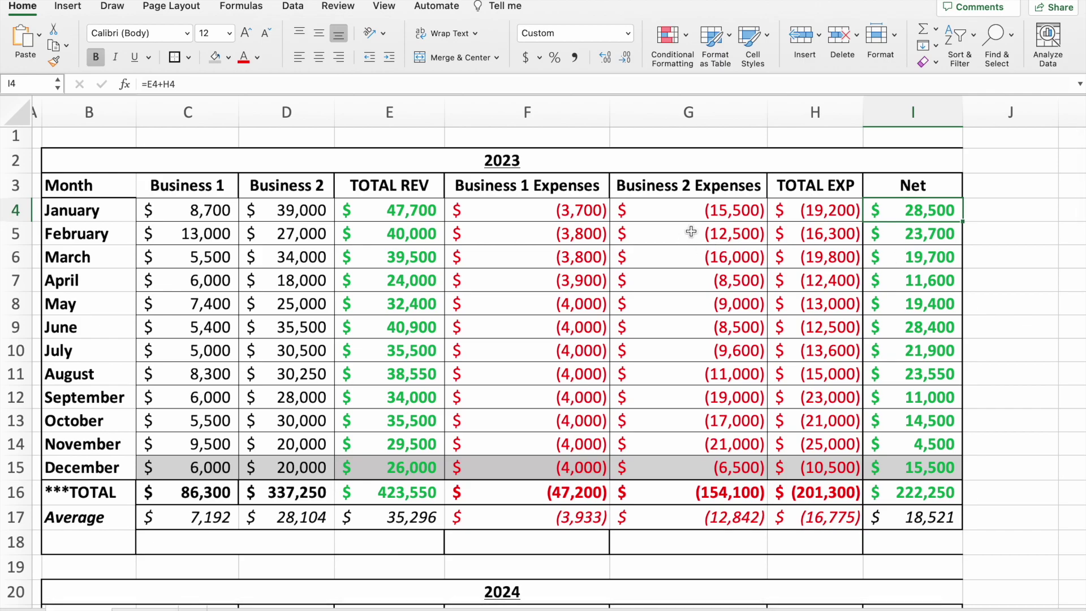
scroll(917, 416, "down", 3)
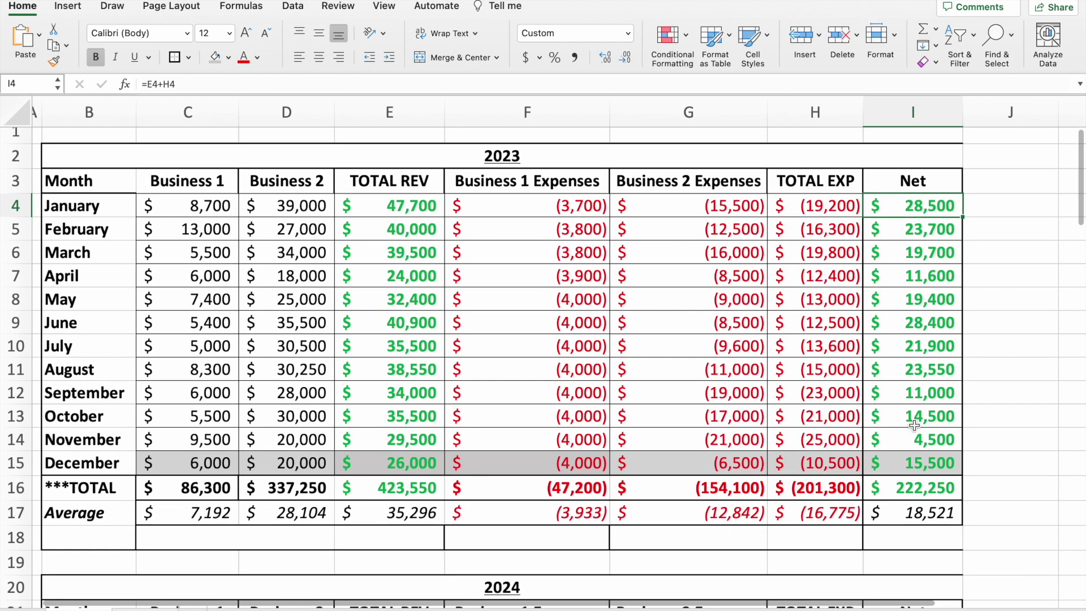
scroll(915, 425, "up", 3)
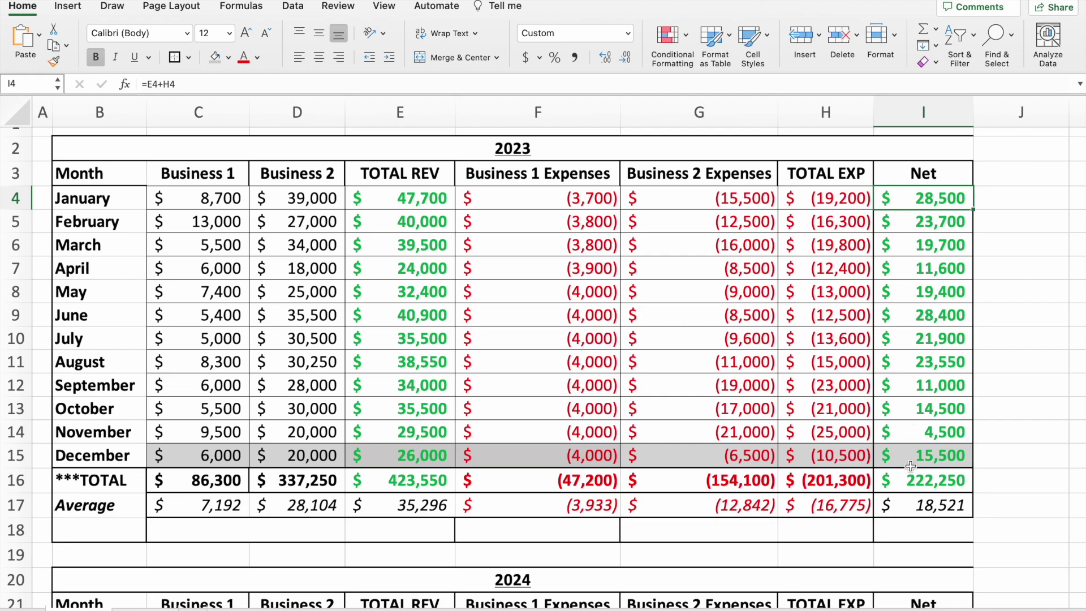
scroll(922, 445, "down", 3)
scroll(925, 447, "down", 4)
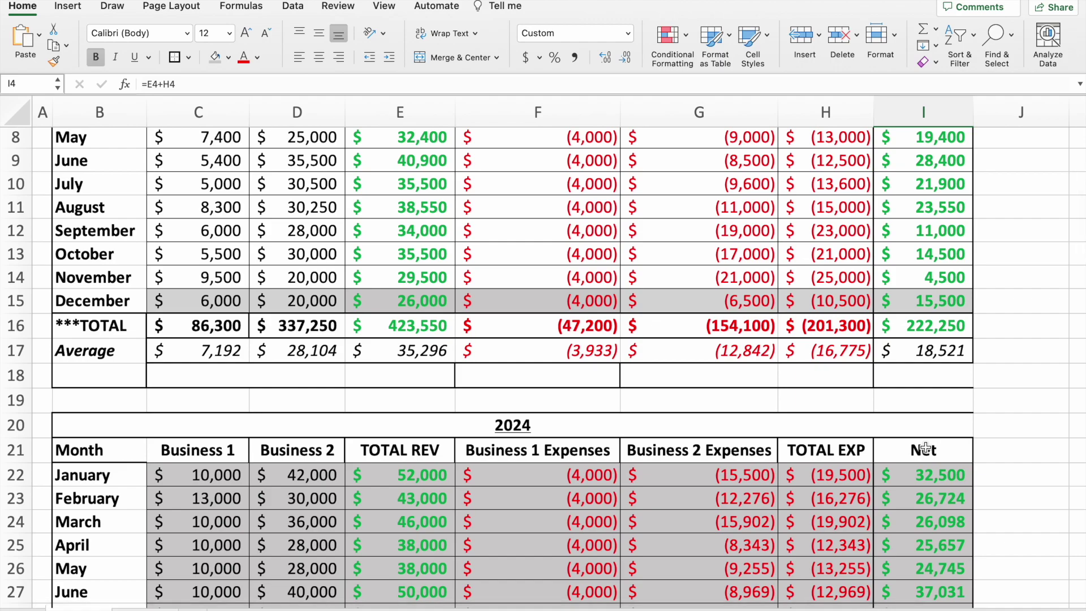
scroll(925, 449, "down", 3)
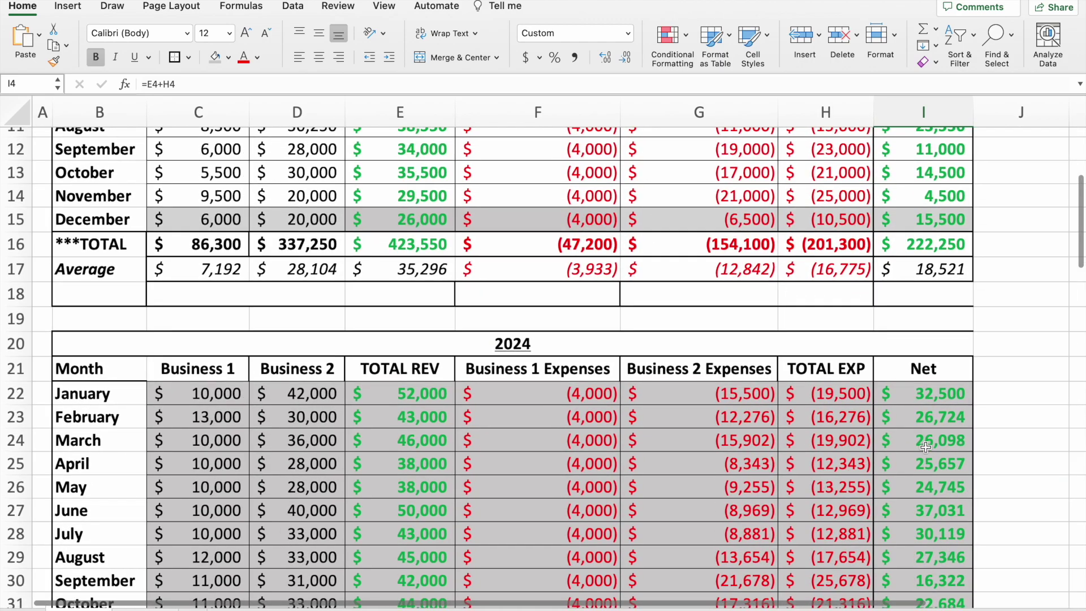
scroll(926, 448, "down", 5)
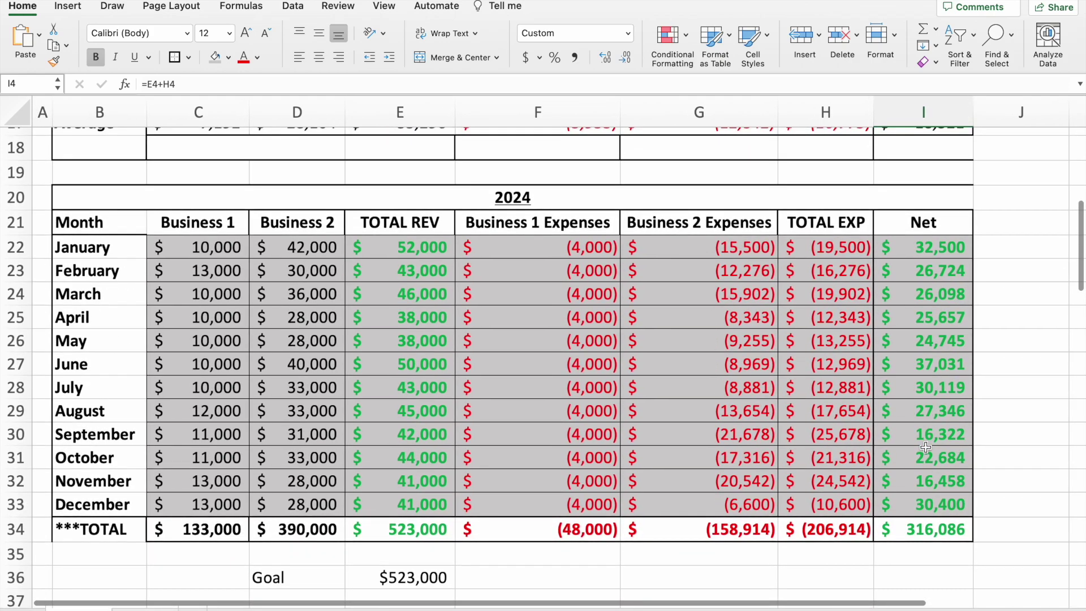